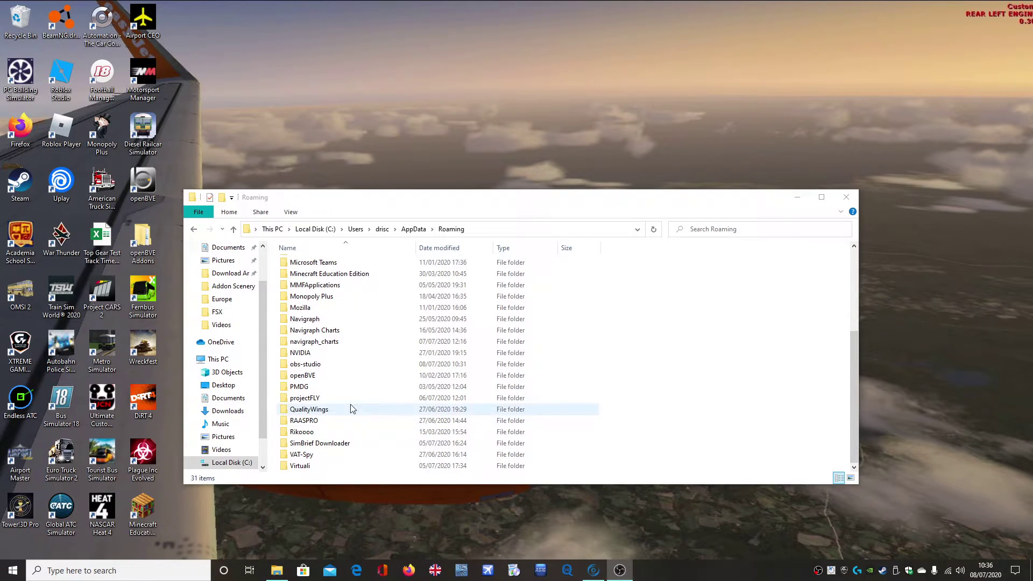
# - Open the Roaming\PMDG folder and bring the PMDG Operations Center window to the front
pyautogui.doubleClick(331, 387)
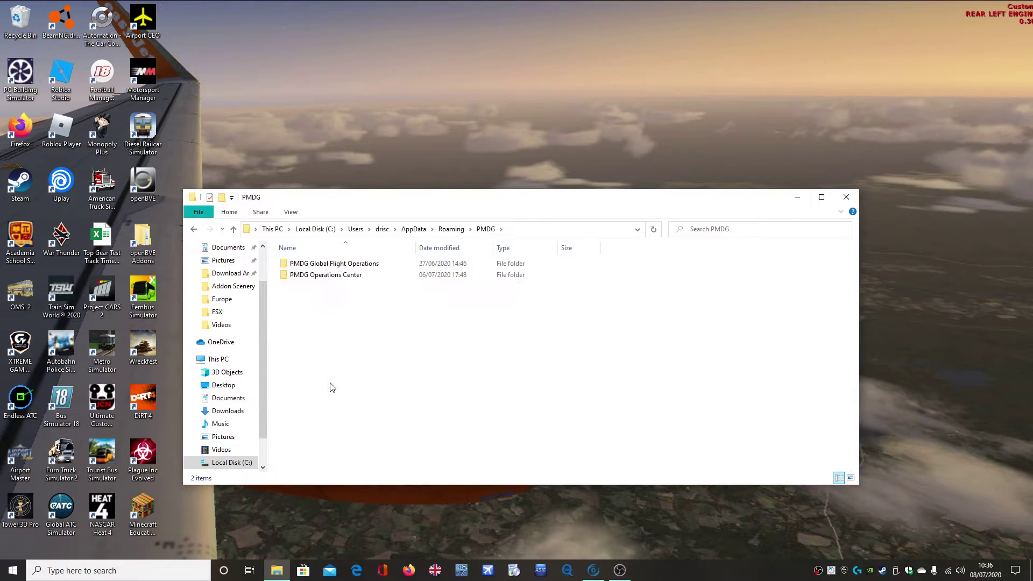
pyautogui.click(595, 569)
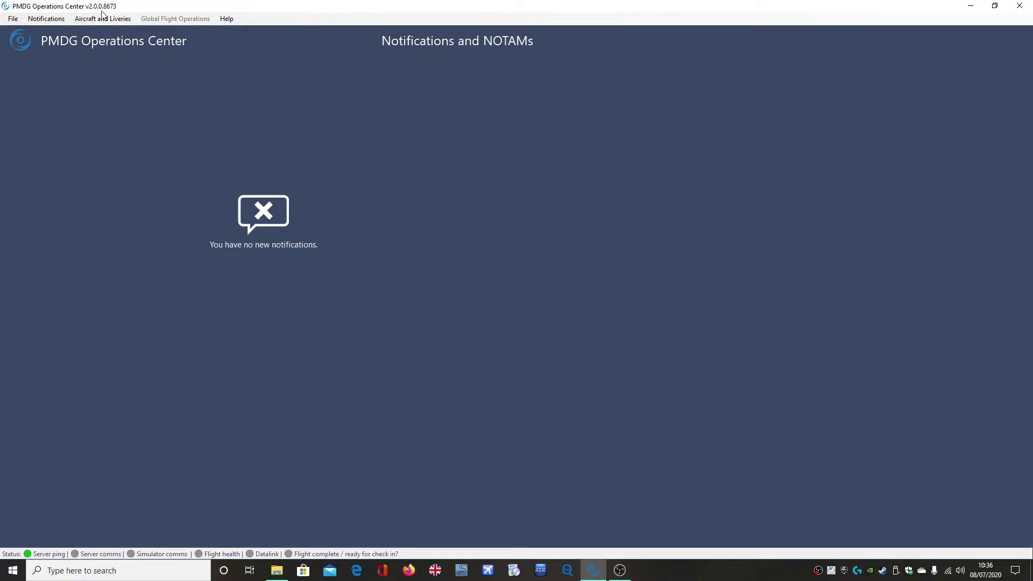
# - Open the application log from the Help menu and highlight the Operations Center commencing entry
pyautogui.click(225, 20)
pyautogui.click(243, 66)
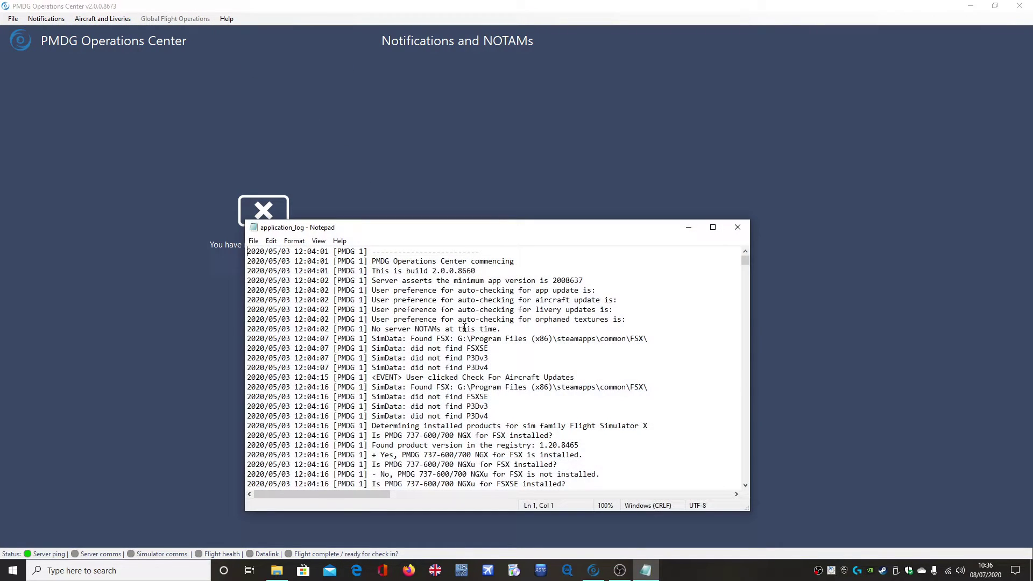
pyautogui.moveTo(746, 262); pyautogui.dragTo(763, 387)
pyautogui.scroll(-10, 430, 442)
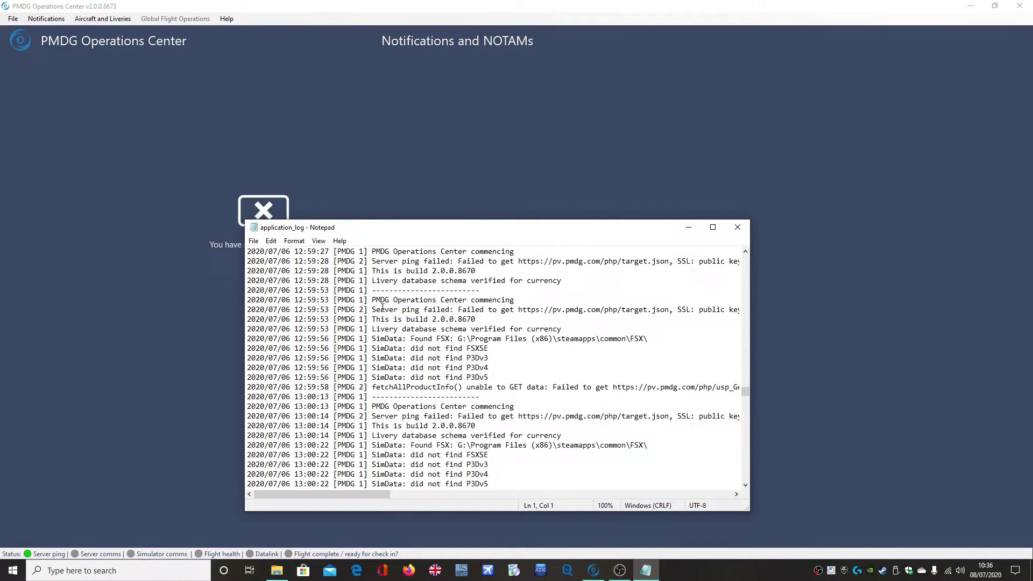
pyautogui.moveTo(389, 300)
pyautogui.mouseDown()
pyautogui.moveTo(385, 309)
pyautogui.moveTo(438, 319)
pyautogui.moveTo(389, 299)
pyautogui.mouseUp()
pyautogui.keyDown('shift'); pyautogui.click(404, 311); pyautogui.keyUp('shift')
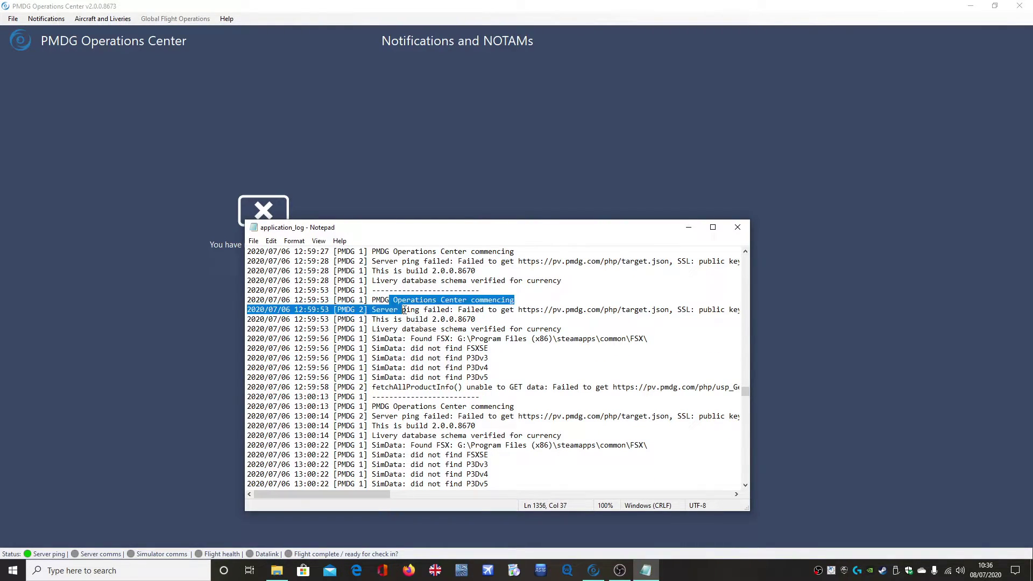
# - Highlight the 2020/07/06 server ping failures: SSL public key does not match pinned key
pyautogui.scroll(4, 404, 323)
pyautogui.click(397, 329)
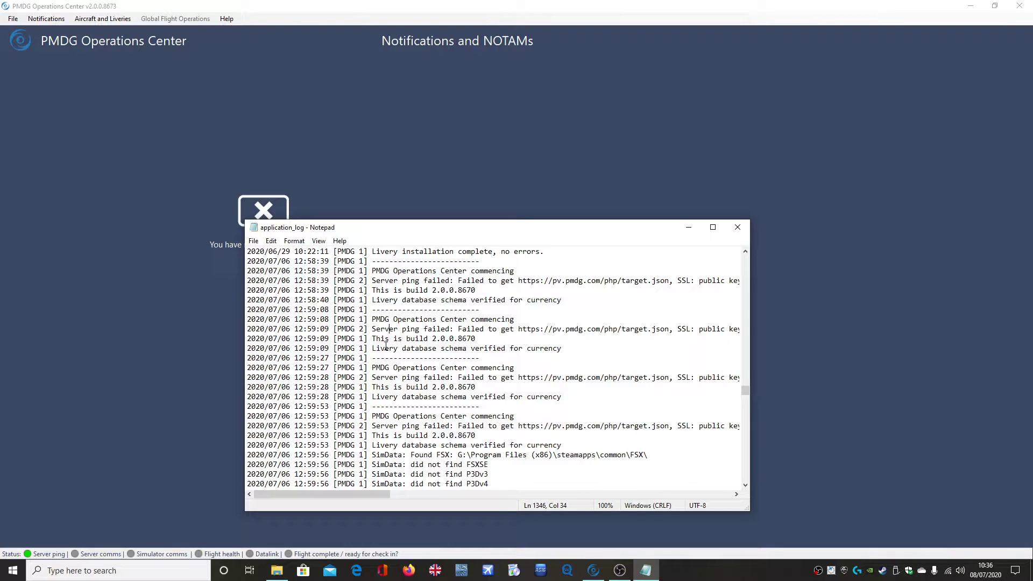
pyautogui.moveTo(382, 345); pyautogui.dragTo(525, 326)
pyautogui.moveTo(350, 493); pyautogui.dragTo(403, 494)
pyautogui.moveTo(518, 329); pyautogui.dragTo(392, 339)
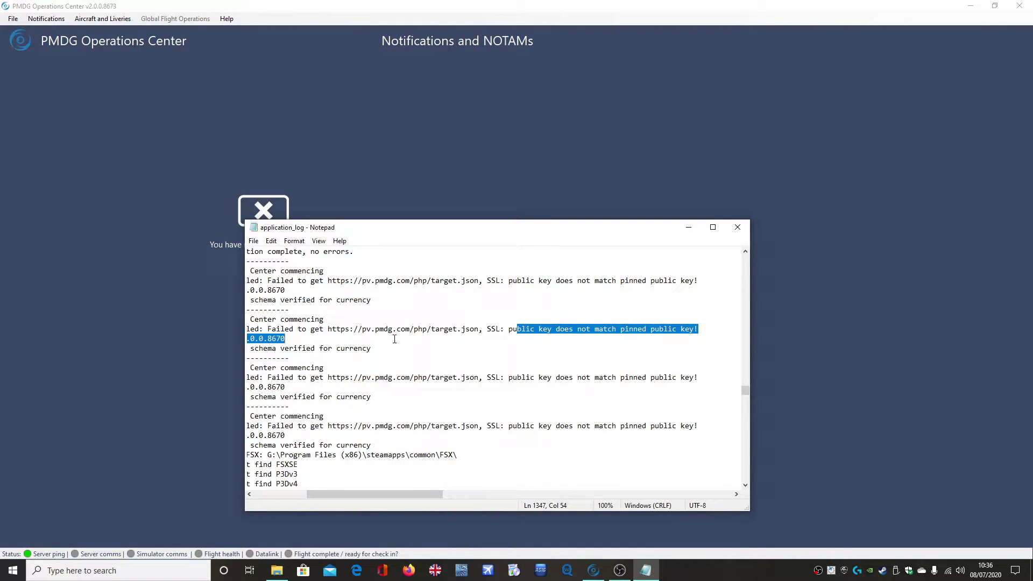
pyautogui.click(371, 358)
pyautogui.moveTo(333, 494); pyautogui.dragTo(291, 494)
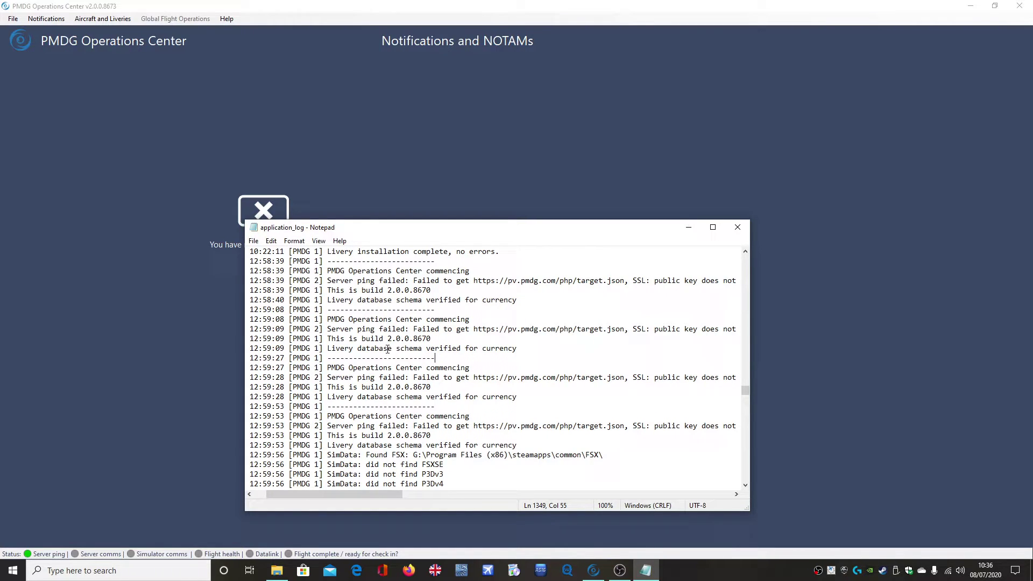
pyautogui.doubleClick(422, 339)
pyautogui.click(441, 336)
pyautogui.moveTo(474, 329); pyautogui.dragTo(434, 340)
pyautogui.click(439, 354)
pyautogui.moveTo(420, 336); pyautogui.dragTo(438, 339)
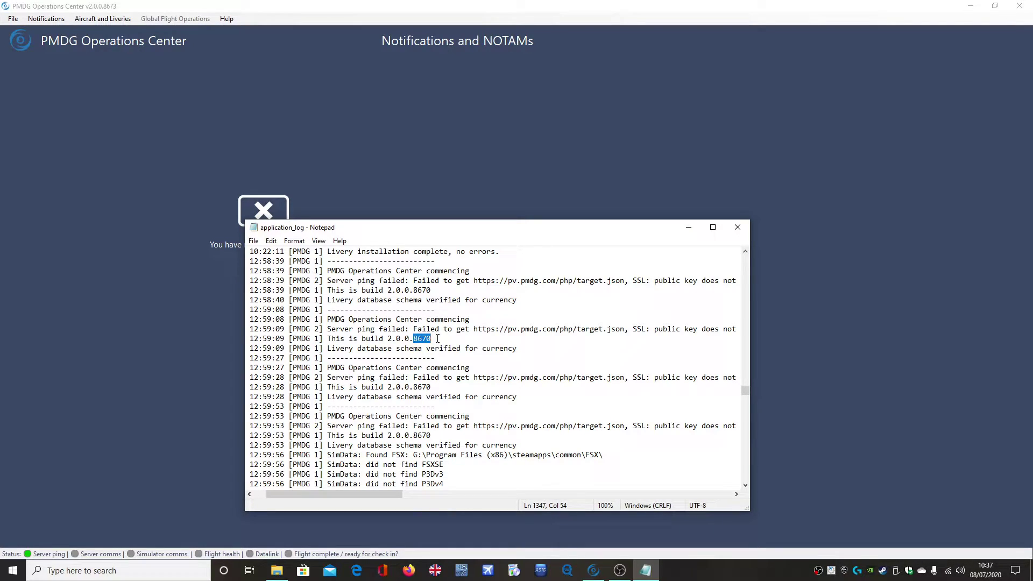
pyautogui.click(417, 339)
pyautogui.moveTo(442, 338)
pyautogui.mouseDown()
pyautogui.moveTo(445, 347)
pyautogui.moveTo(445, 337)
pyautogui.mouseUp()
pyautogui.click(440, 346)
pyautogui.scroll(-2, 437, 353)
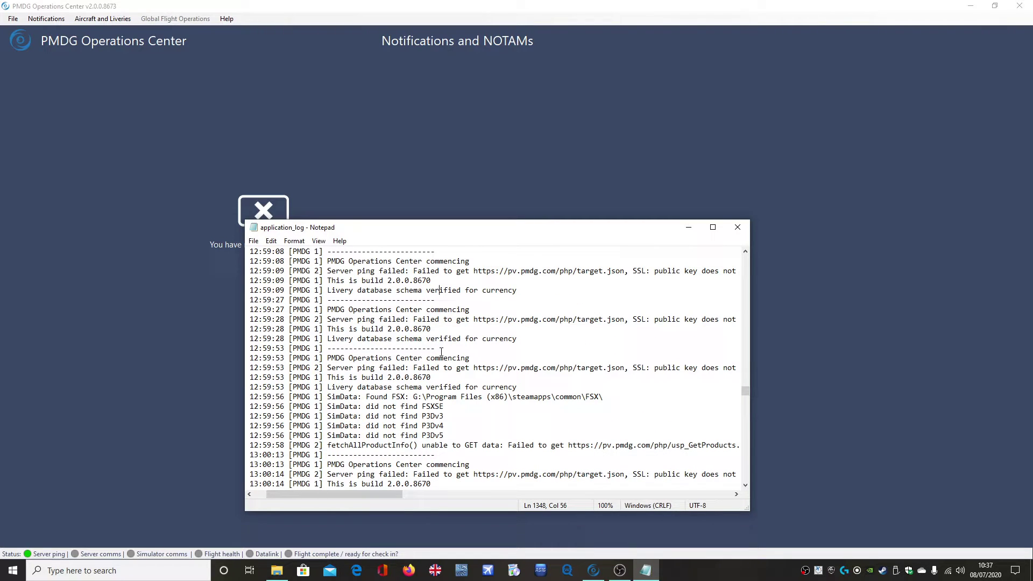
pyautogui.doubleClick(422, 330)
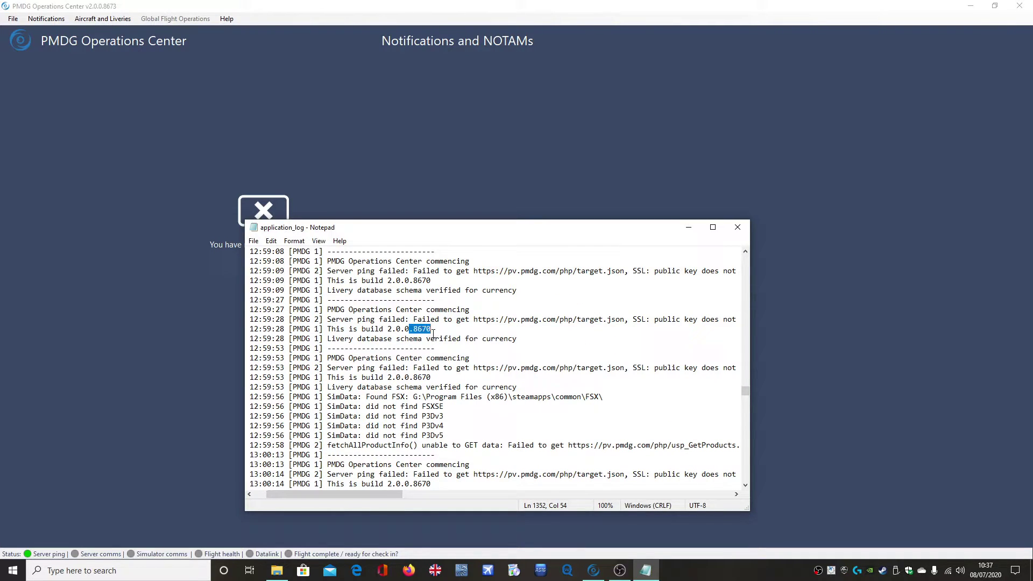
pyautogui.click(417, 344)
# - Scroll to the 17:45:15 entries and highlight the 'This is build 2.0.0.8673' line
pyautogui.scroll(-10, 350, 379)
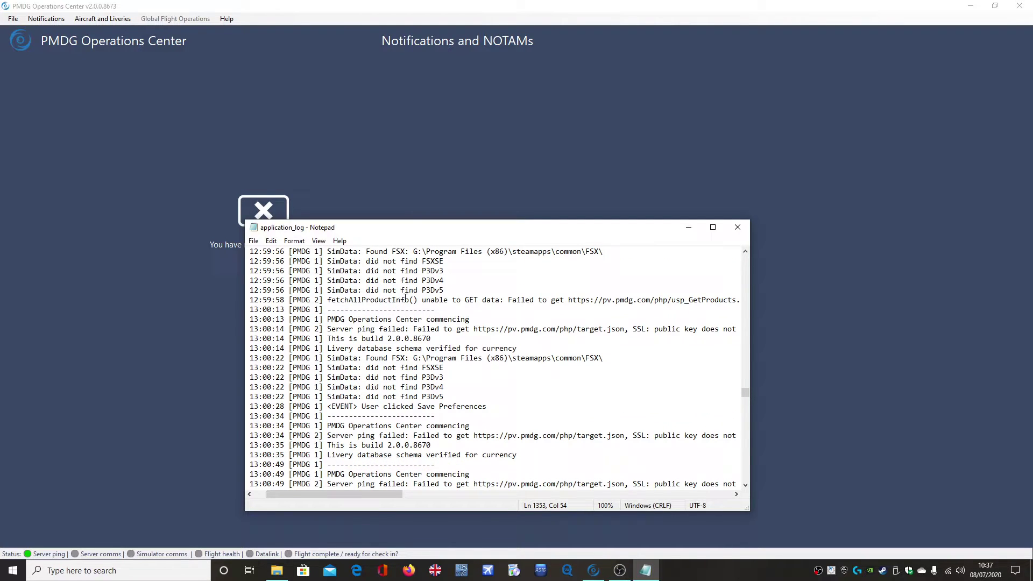
pyautogui.scroll(-6, 436, 399)
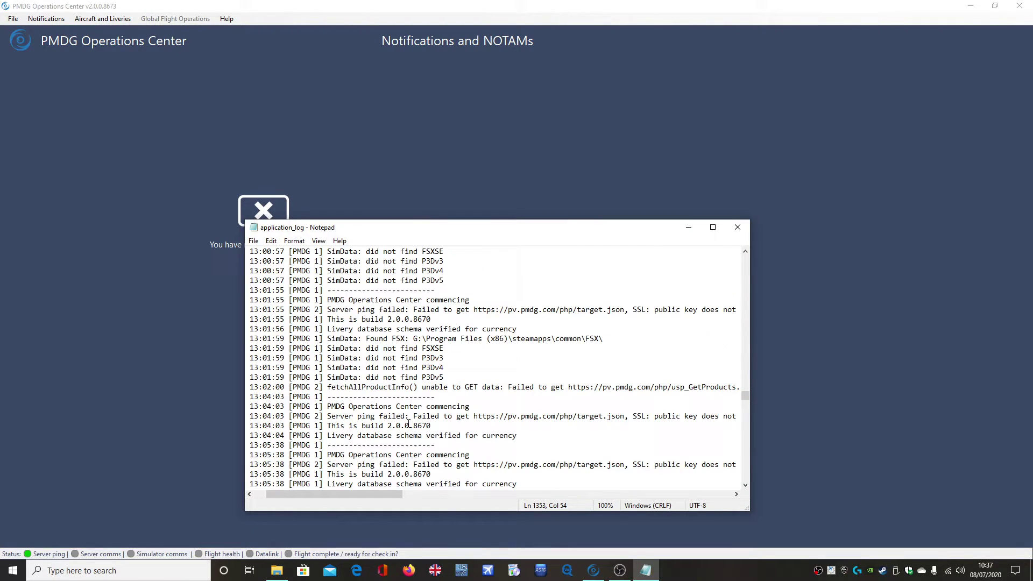
pyautogui.scroll(-15, 409, 423)
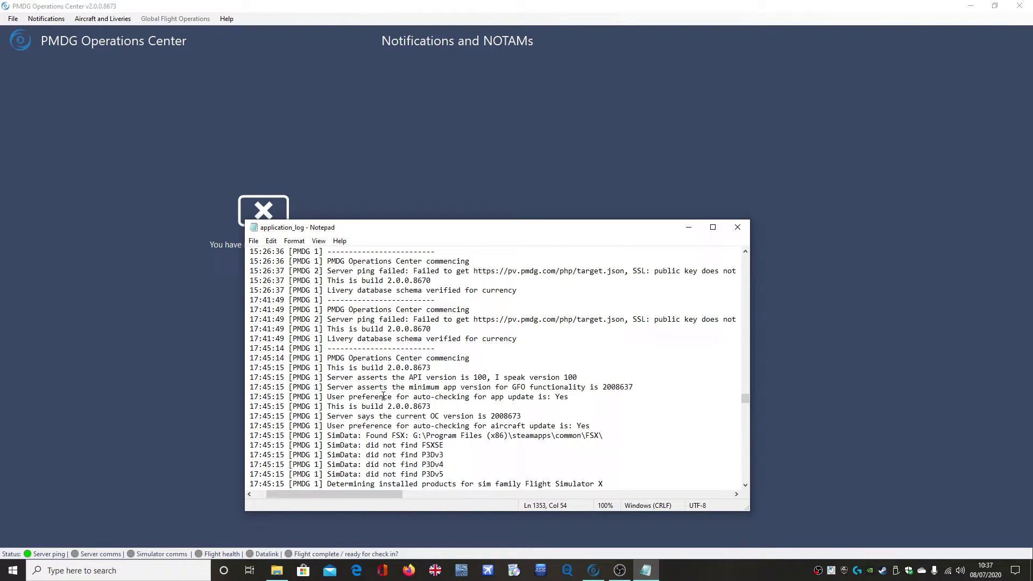
pyautogui.click(415, 368)
pyautogui.scroll(-2, 371, 285)
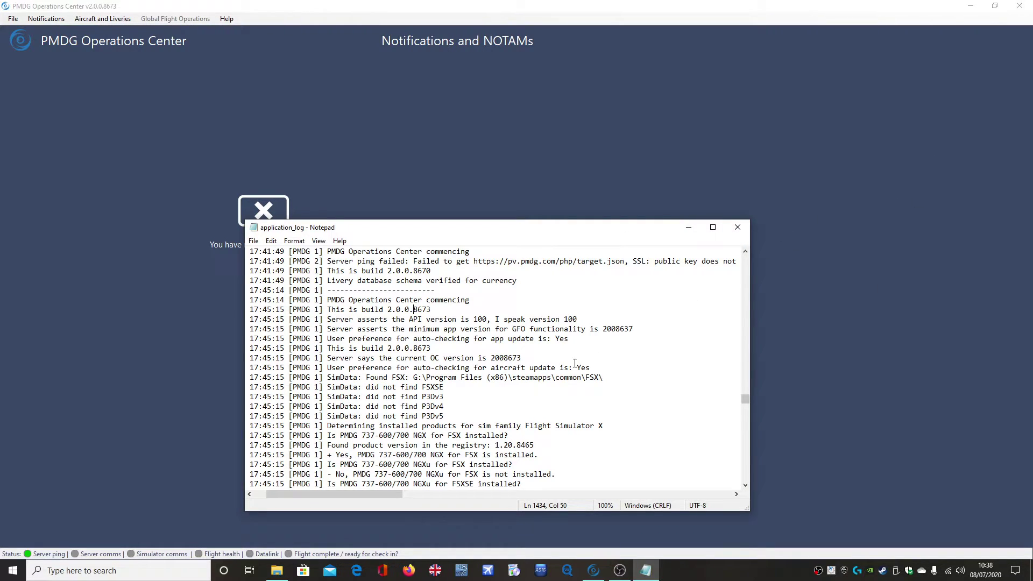
pyautogui.moveTo(415, 310); pyautogui.dragTo(431, 309)
pyautogui.click(431, 309)
# - Close the log, minimize Operations Center, and inspect OpsCenterUpdater and PMDG Operations Center file details
pyautogui.click(737, 227)
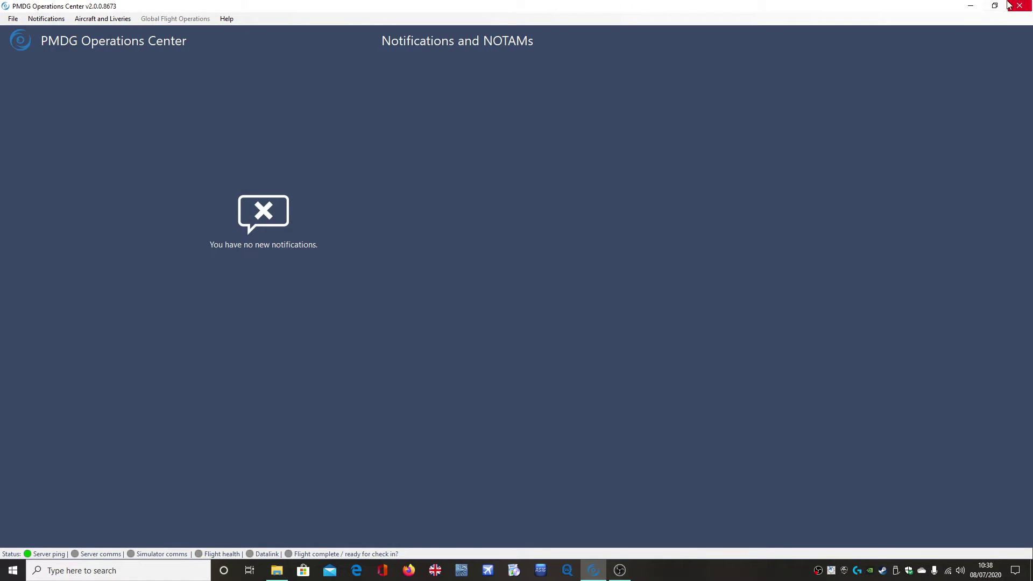
pyautogui.click(968, 6)
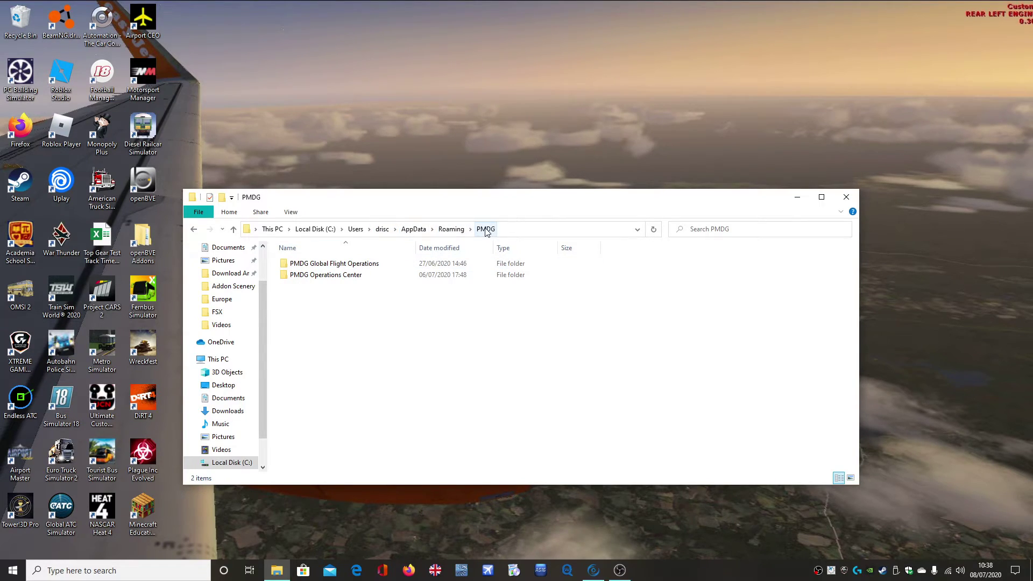
pyautogui.doubleClick(313, 275)
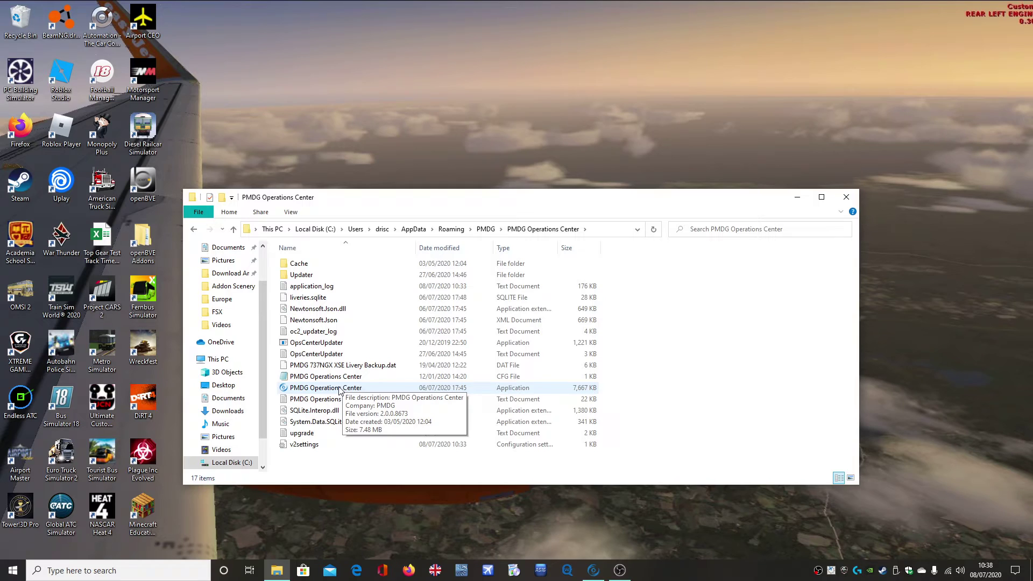
pyautogui.click(319, 344)
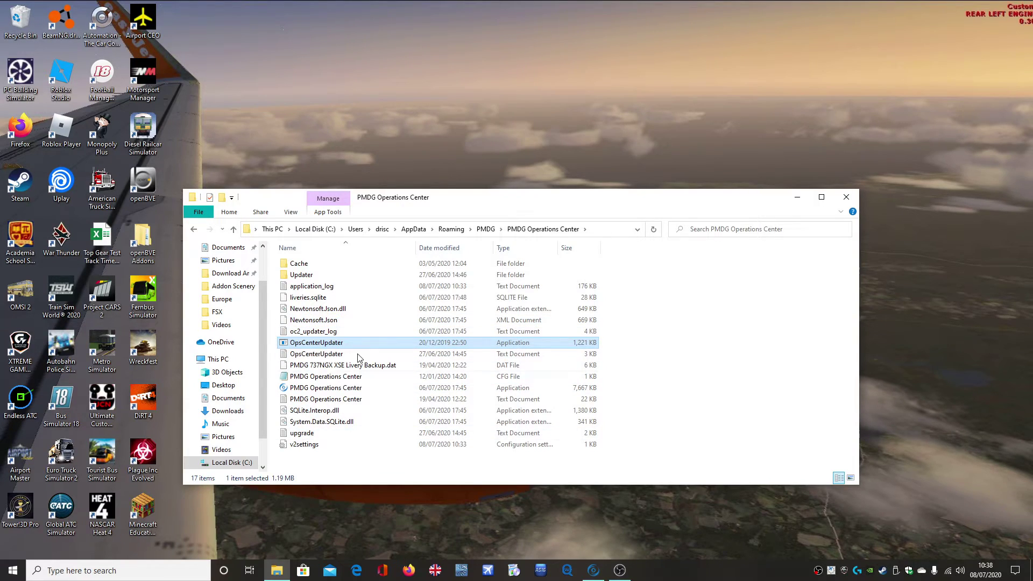
pyautogui.click(317, 390)
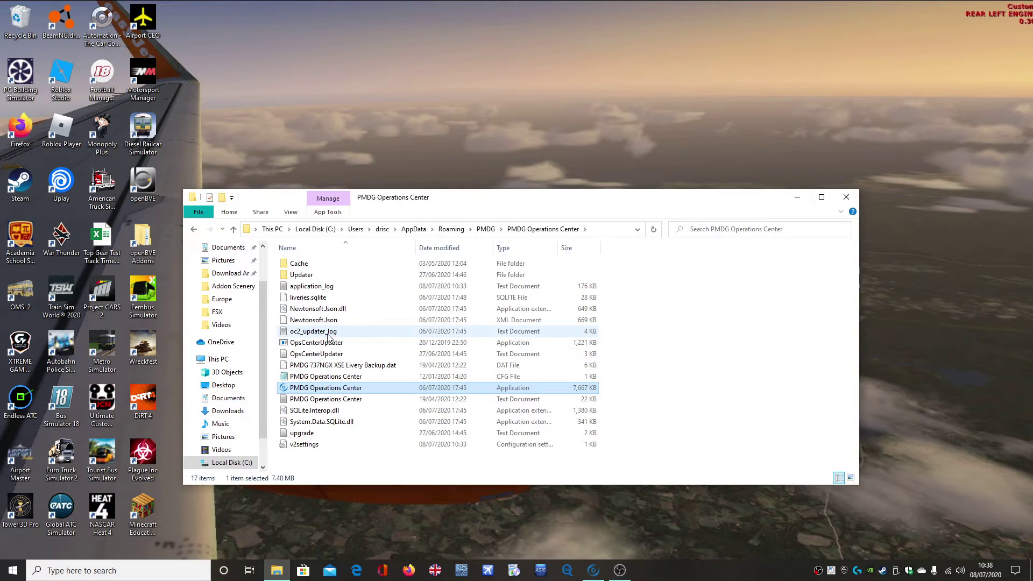
# - Run OpsCenterUpdater.exe and acknowledge the 'Update successful' message
pyautogui.doubleClick(321, 345)
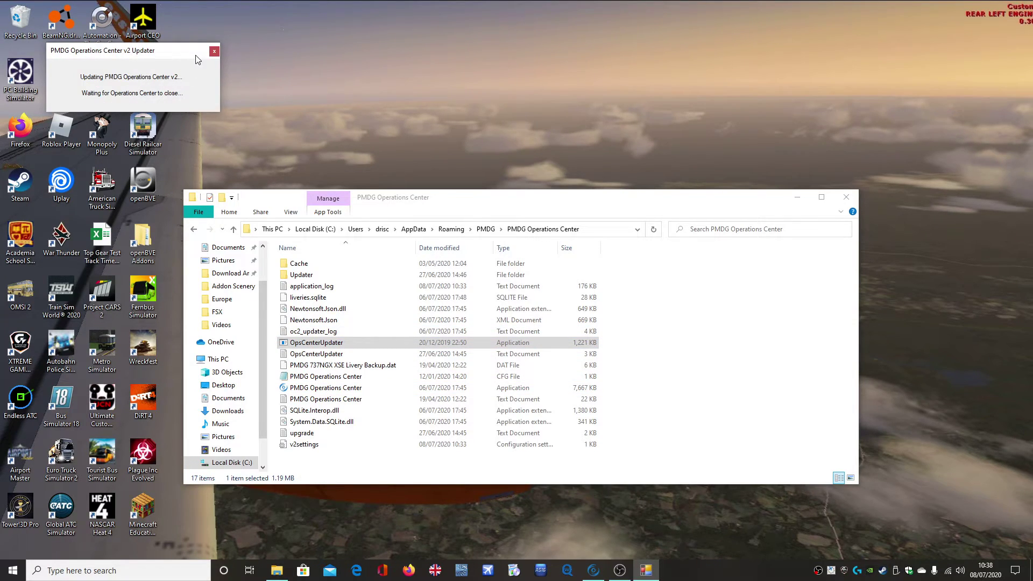
pyautogui.click(214, 51)
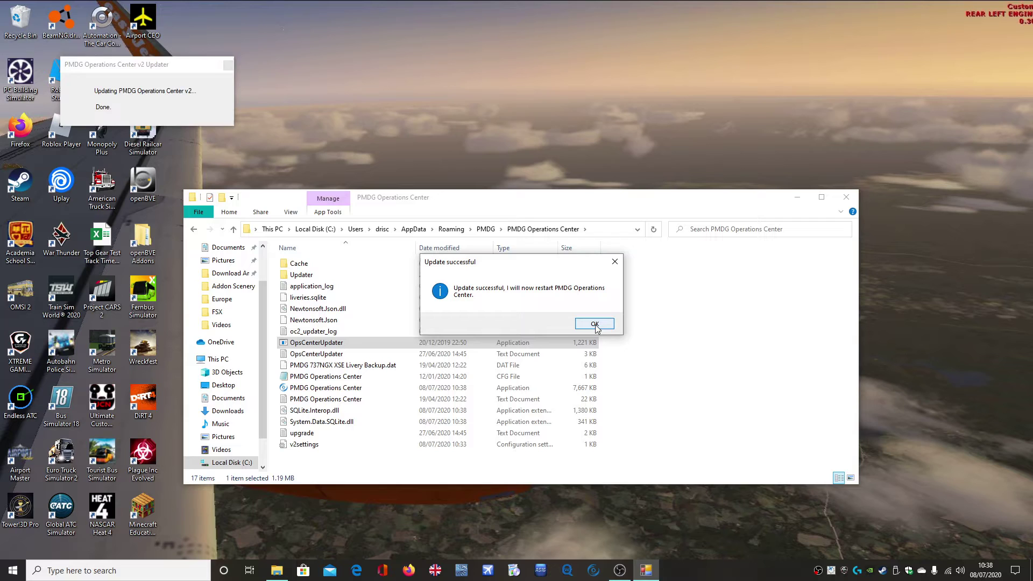
pyautogui.click(594, 323)
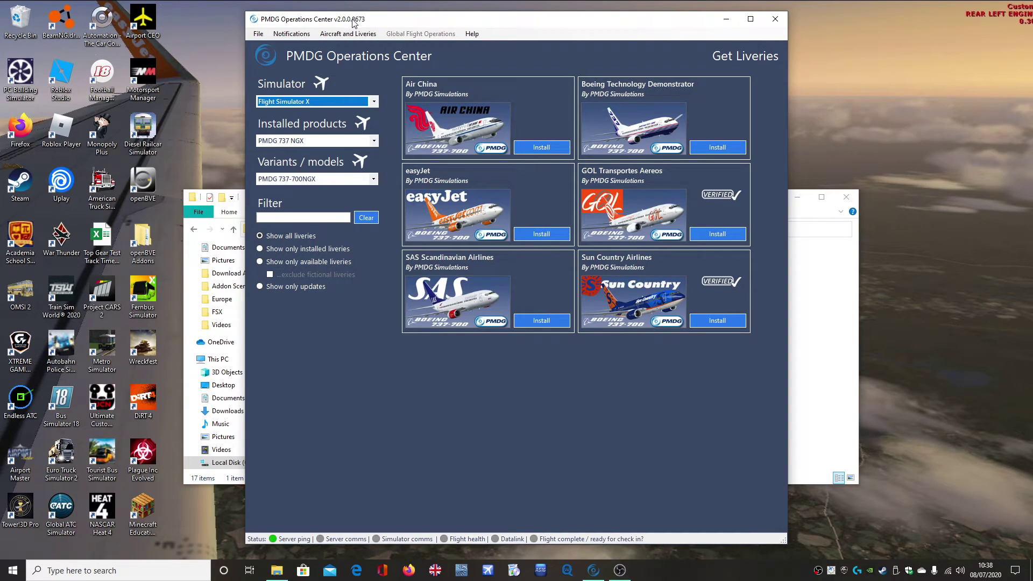
# - Confirm the title bar shows v2.0.0.8673, then close Operations Center
pyautogui.moveTo(353, 19); pyautogui.dragTo(360, 20)
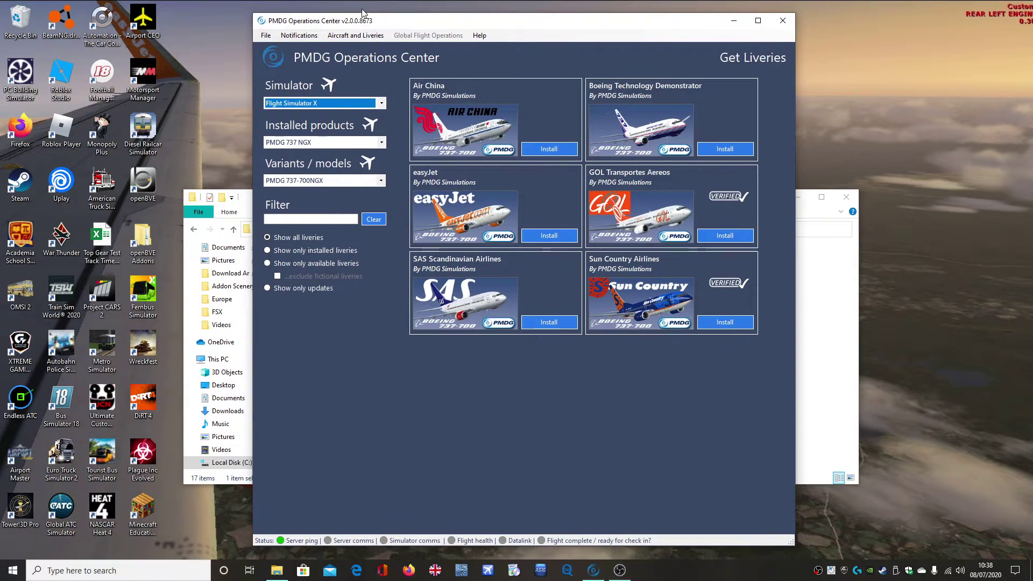
pyautogui.click(782, 21)
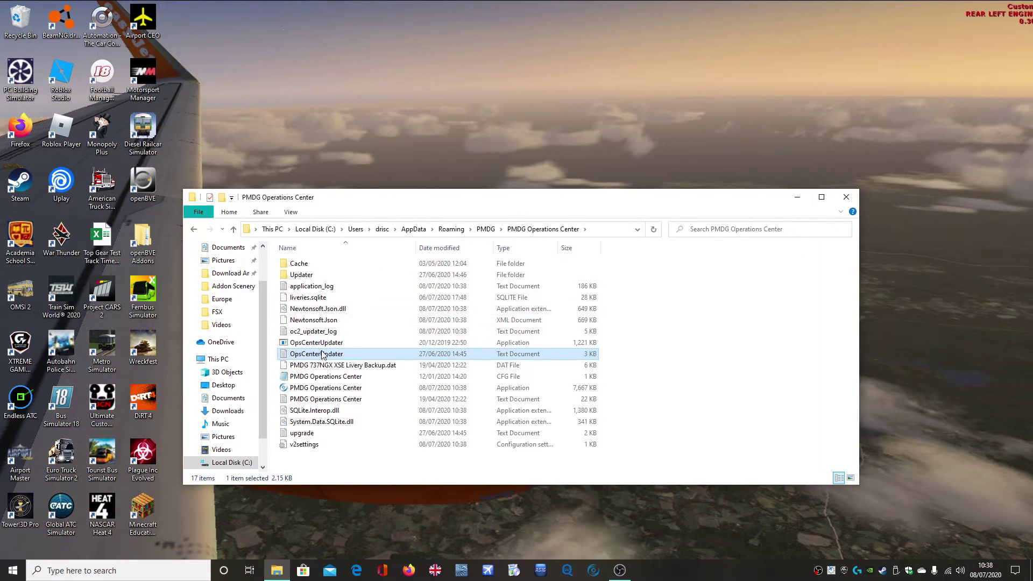
pyautogui.press('Down')
pyautogui.press('Down')
pyautogui.press('Down')
pyautogui.press('Down')
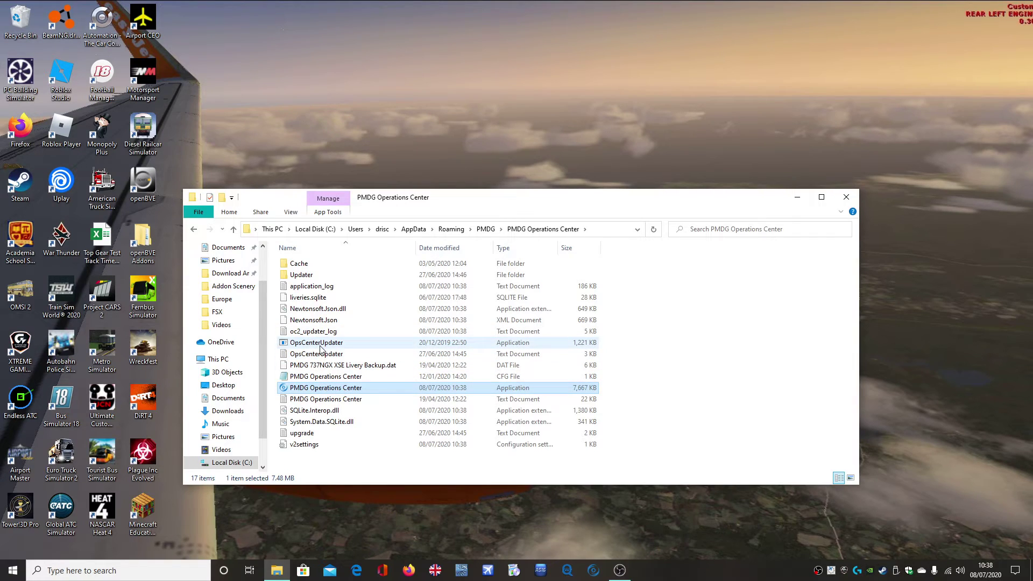
pyautogui.click(316, 344)
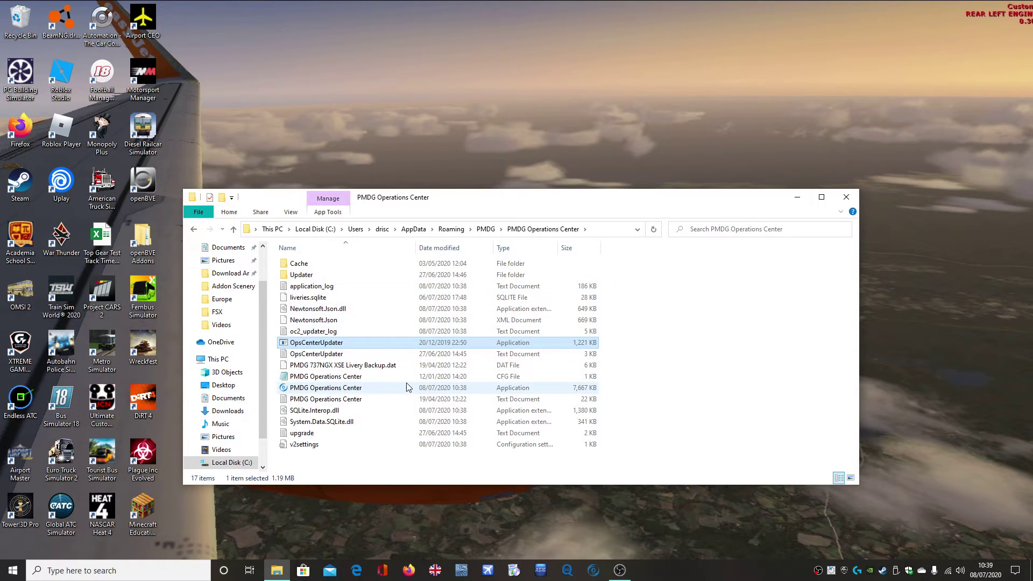
# - Read through the OpsCenterUpdater text log of downloaded and updated files in Notepad, then close it
pyautogui.click(336, 355)
pyautogui.doubleClick(335, 356)
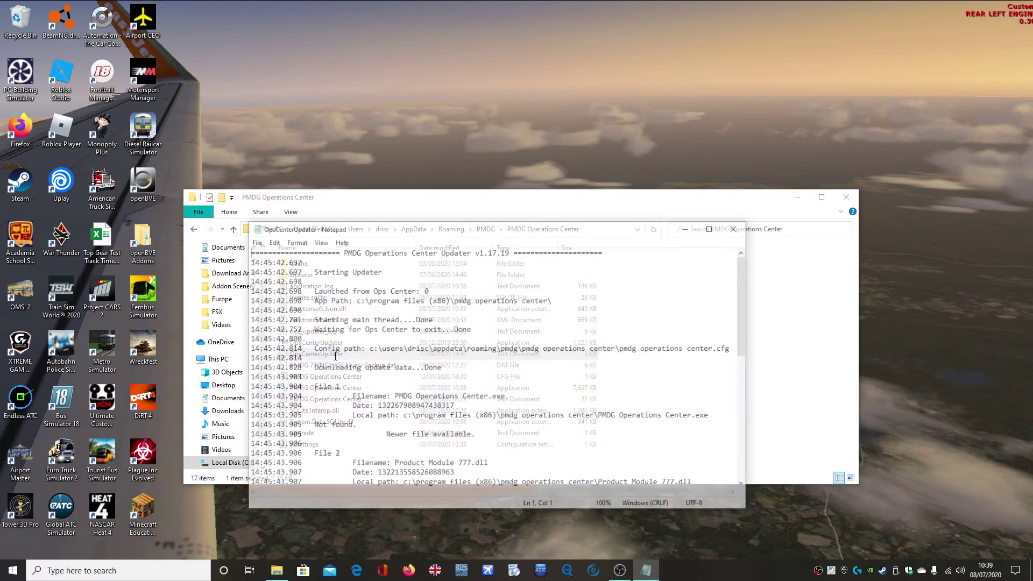
pyautogui.scroll(-7, 349, 366)
pyautogui.scroll(10, 353, 362)
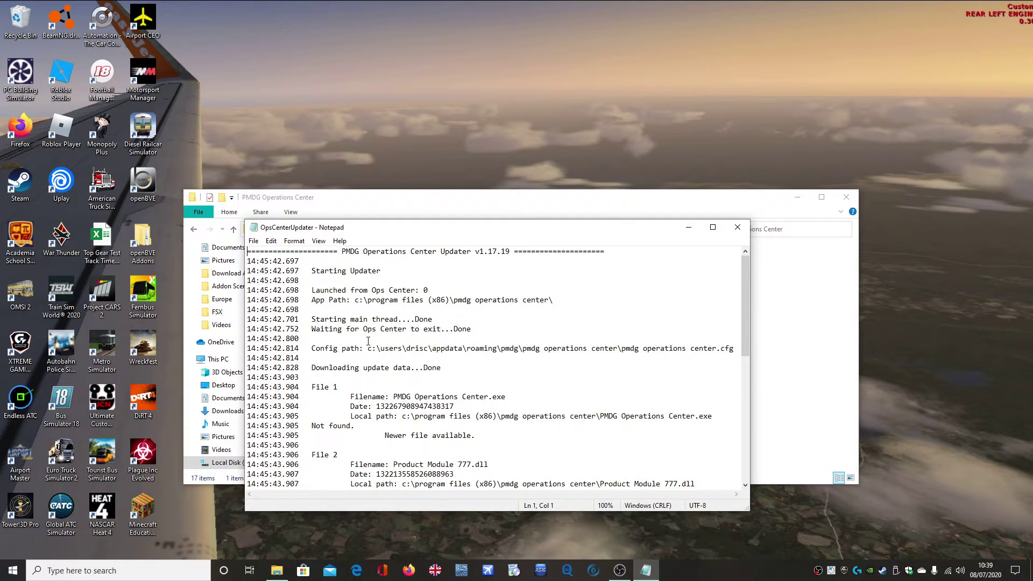
pyautogui.scroll(-2, 368, 341)
pyautogui.moveTo(398, 358); pyautogui.dragTo(343, 325)
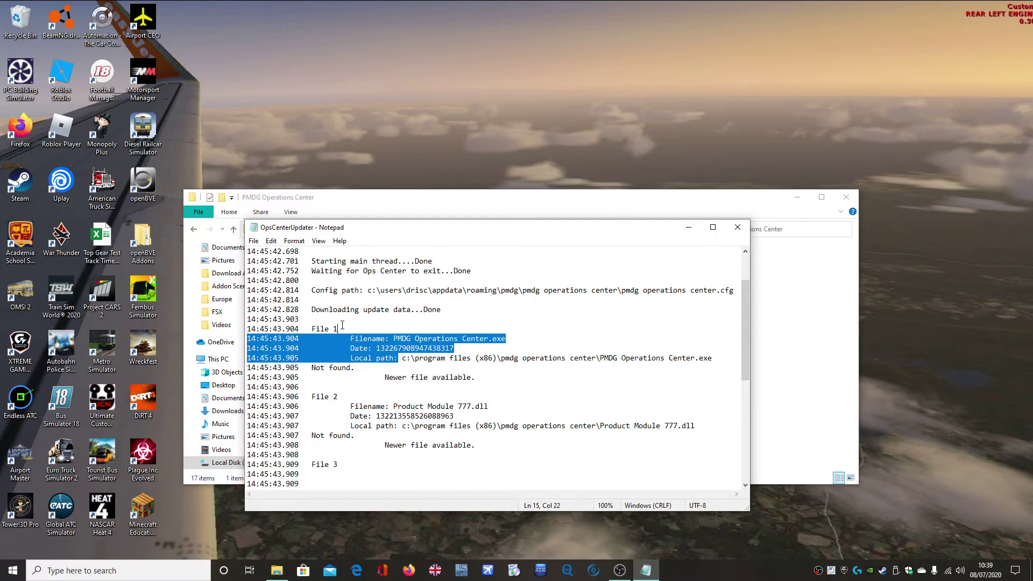
pyautogui.scroll(2, 342, 325)
pyautogui.moveTo(247, 261); pyautogui.dragTo(381, 271)
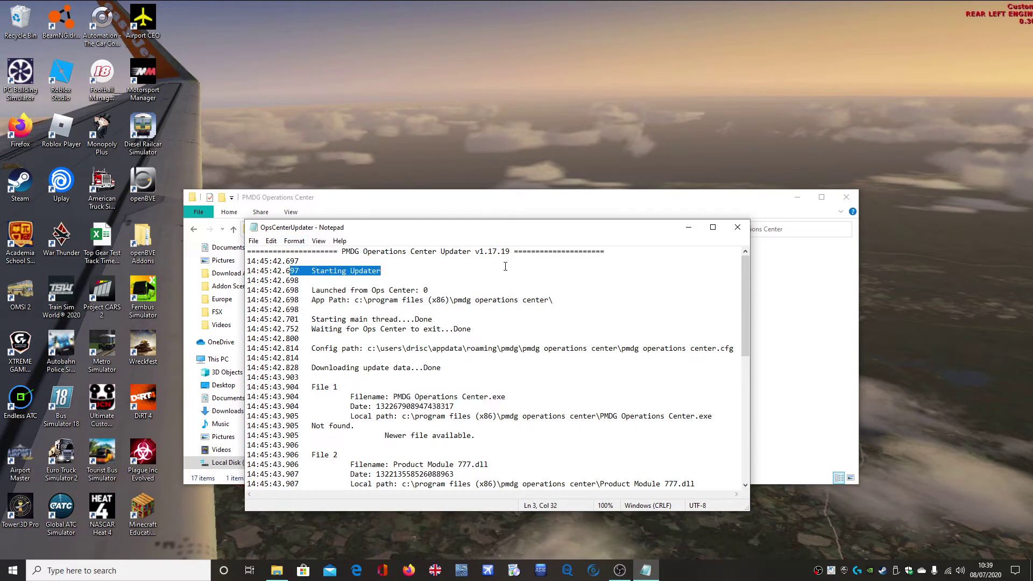
pyautogui.click(381, 271)
pyautogui.scroll(-10, 403, 414)
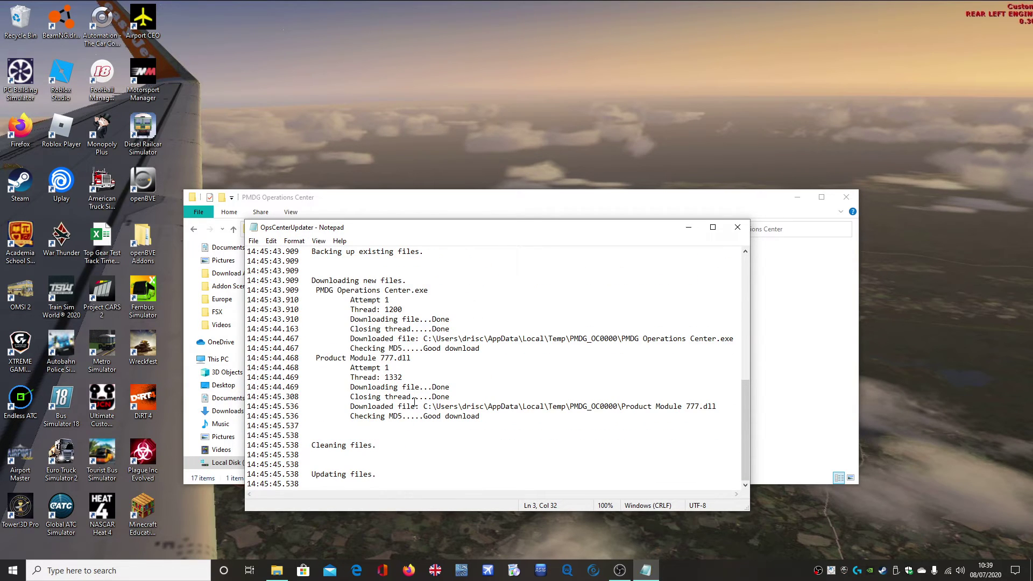
pyautogui.scroll(2, 415, 403)
pyautogui.click(738, 227)
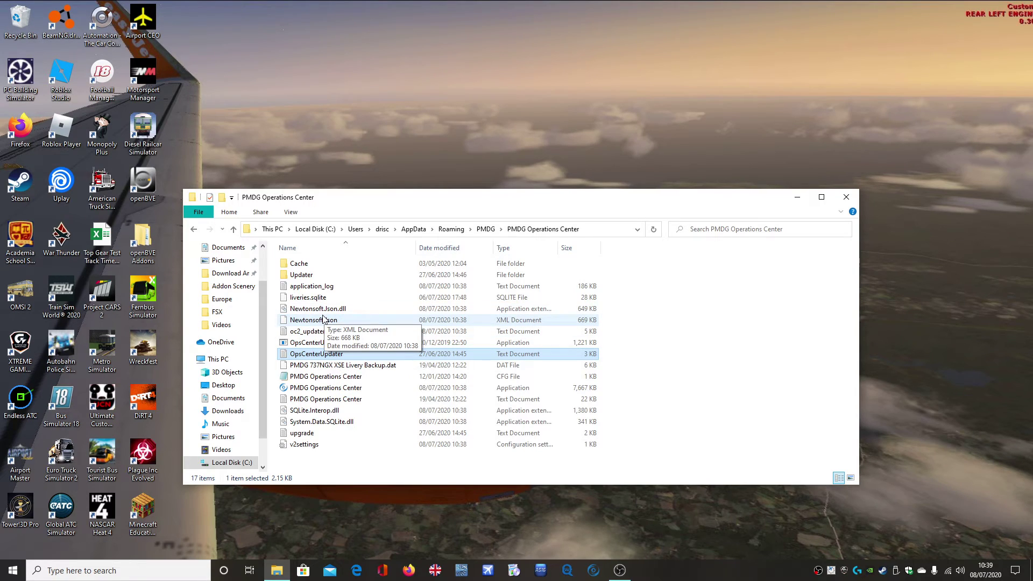
pyautogui.click(323, 344)
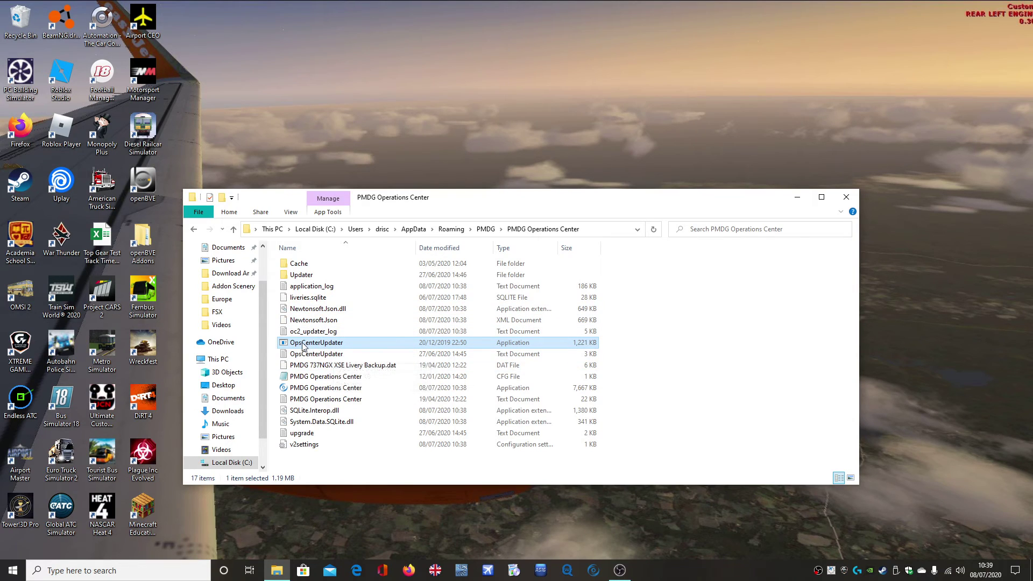